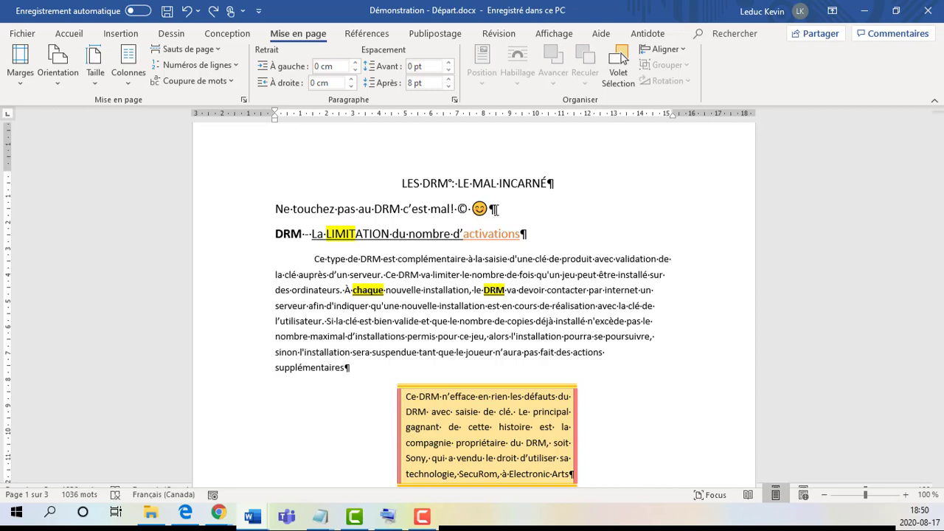
Insert empty paragraphs after the line "Ne touchez pas au DRM c'est mal!" until the heading "DRM - La LIMITATION du nombre d'activations" starts on page 2.
key(Return)
key(Return)
key(Return)
key(Return)
key(Return)
key(Return)
key(Return)
key(Return)
key(Return)
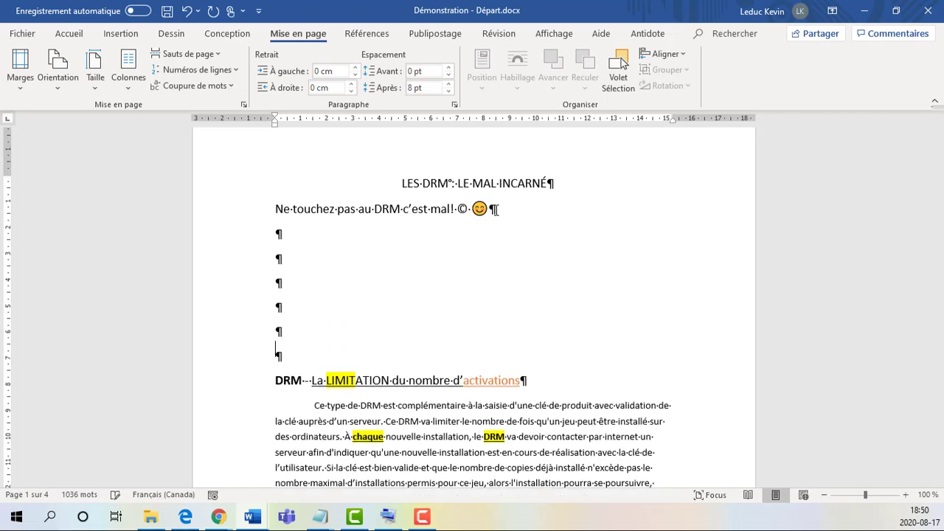
key(Return)
key(Return)
key(Return)
key(Return)
key(Return)
key(Return)
key(Return)
key(Return)
key(Return)
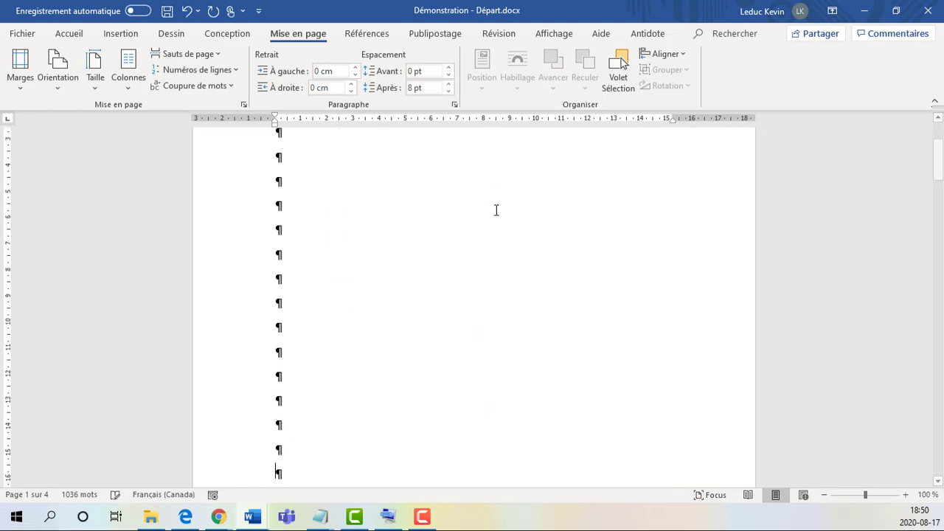
key(Return)
key(Return)
key(Return)
key(Return)
key(Return)
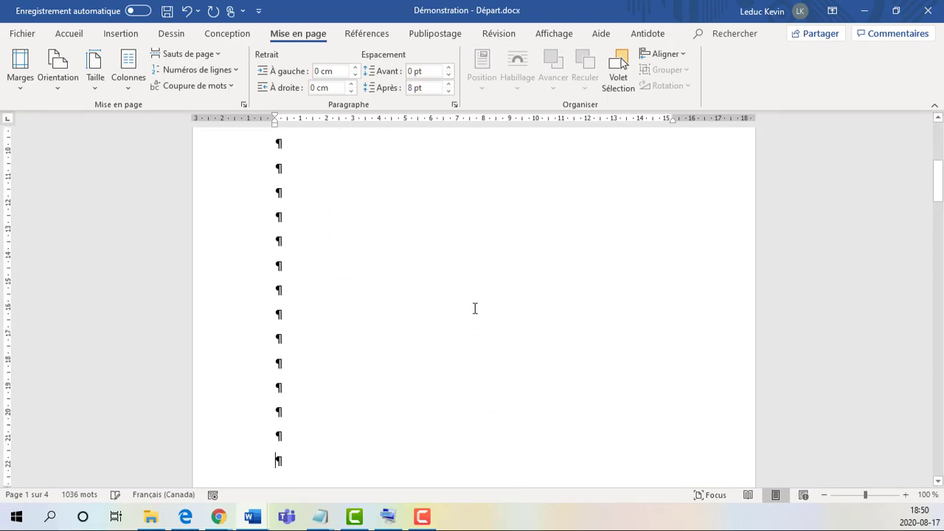
key(BackSpace)
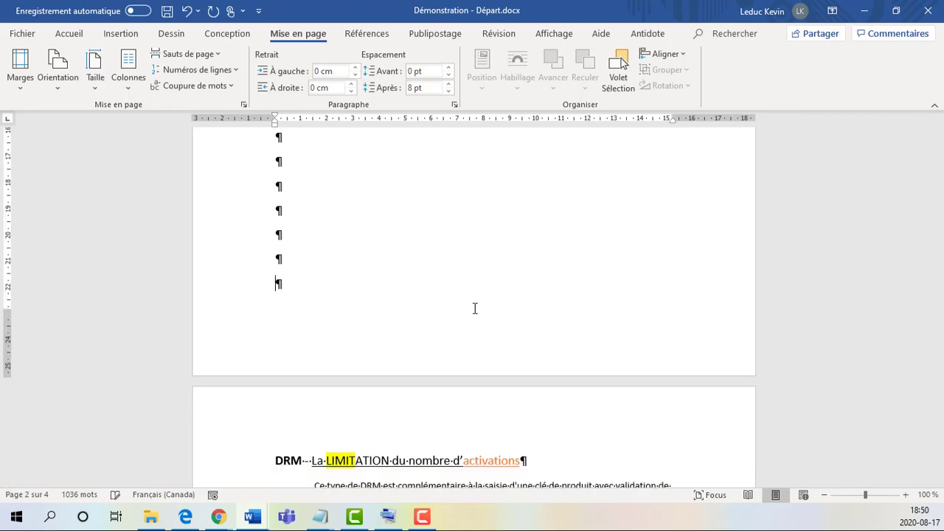
Examine how the heading was pushed to the second page, with the zoom set to 70% to compare both pages side by side.
scroll(483, 262, down, 3)
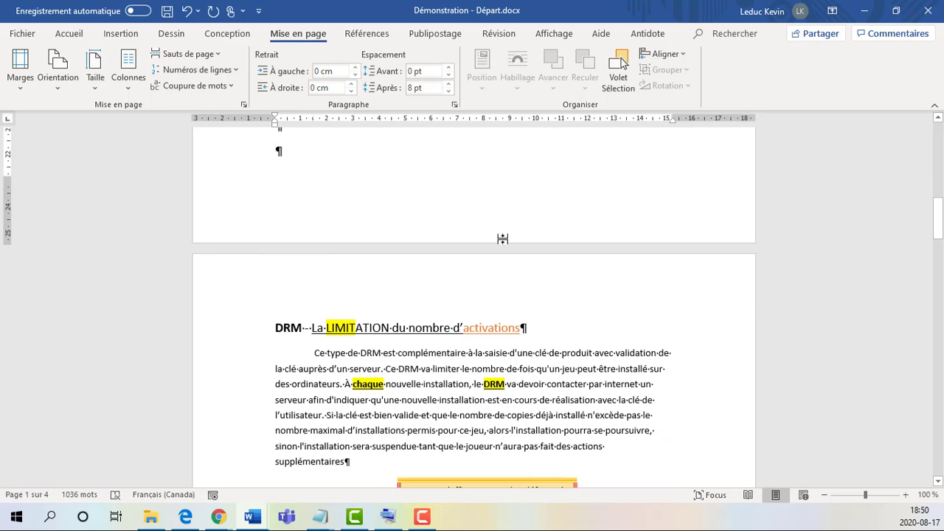
scroll(491, 305, up, 6)
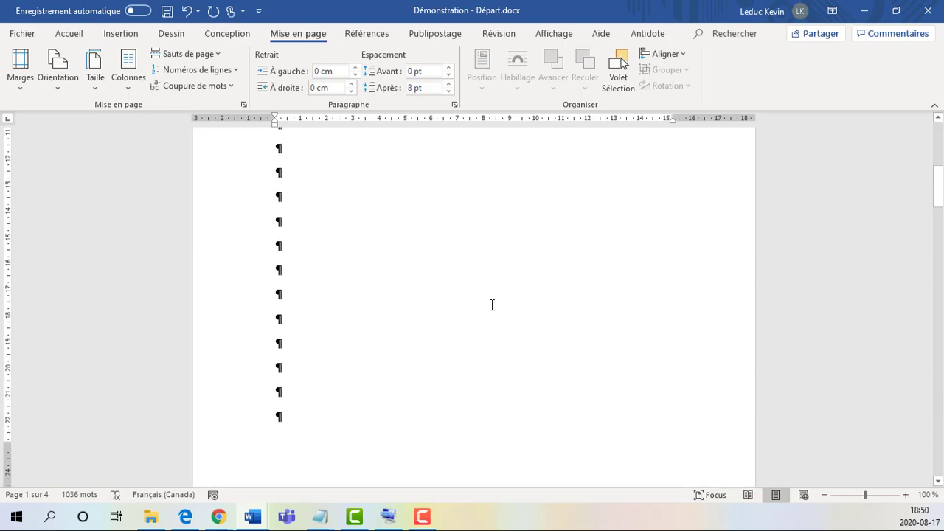
scroll(492, 305, up, 3)
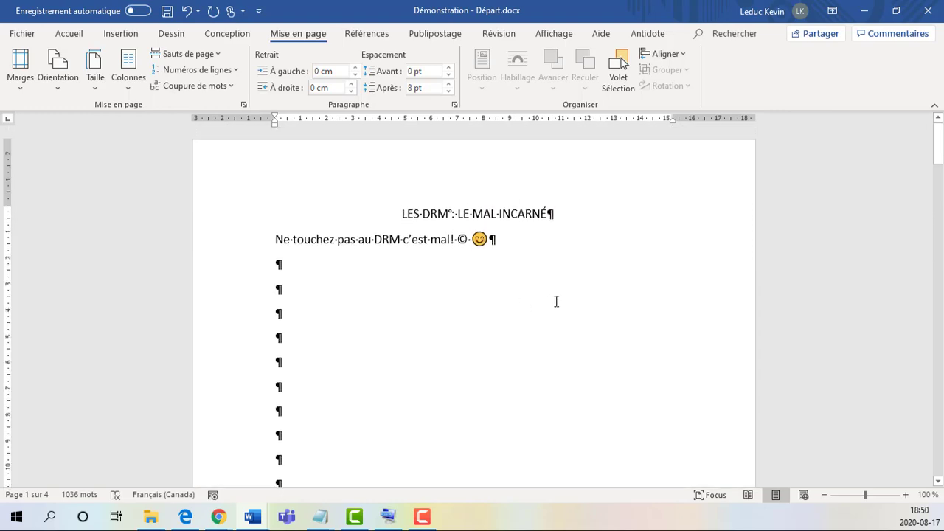
click(824, 495)
click(824, 495)
click(824, 496)
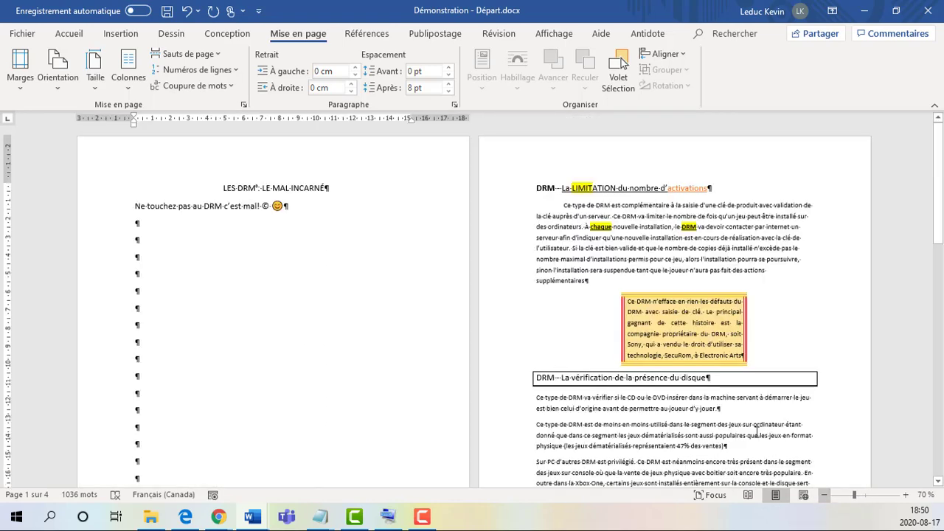
scroll(440, 194, down, 2)
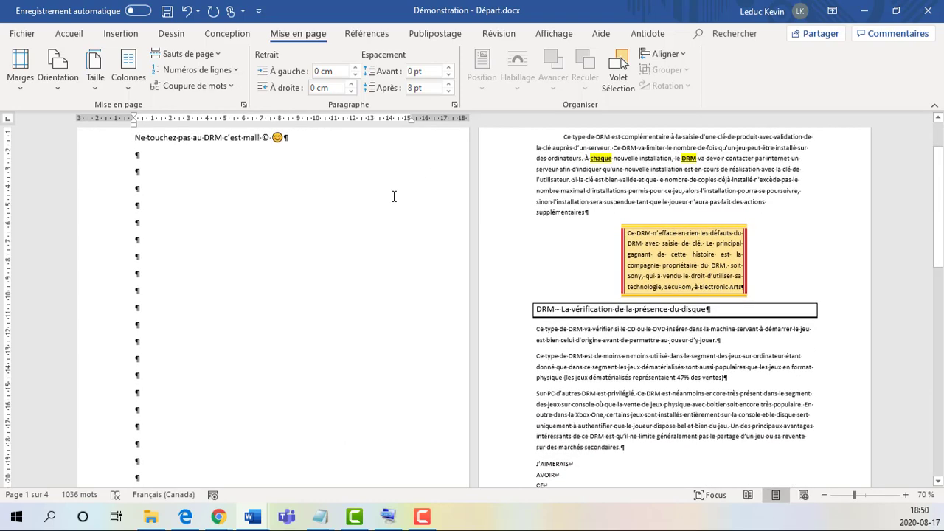
scroll(393, 196, up, 1)
scroll(294, 169, up, 1)
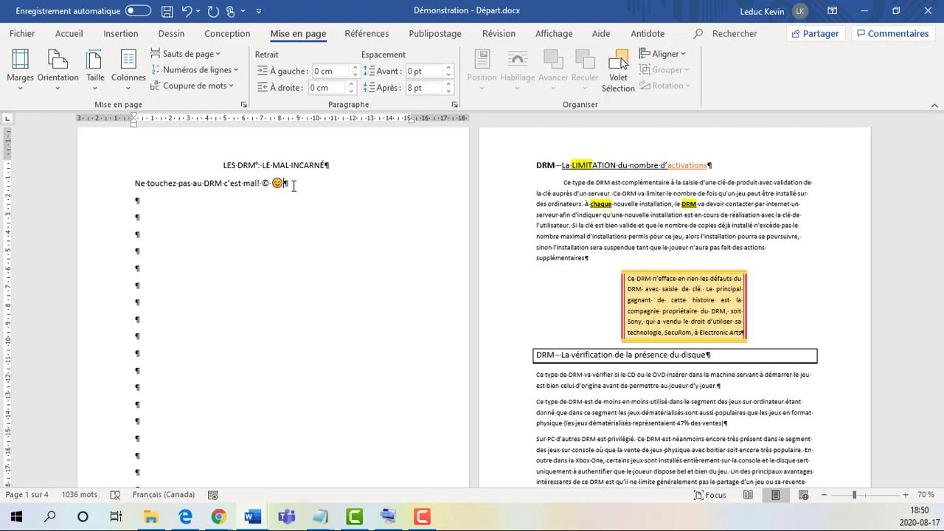
Add three paragraphs reading "BLABLABLA" directly below the line "Ne touchez pas au DRM c'est mal!".
key(Return)
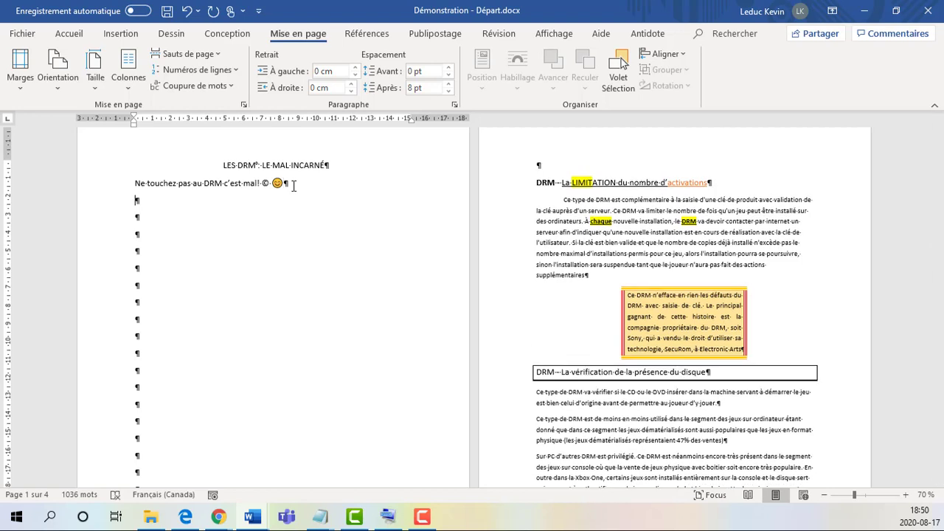
text(BLABLABLA)
key(Return)
text(BLABLABLA)
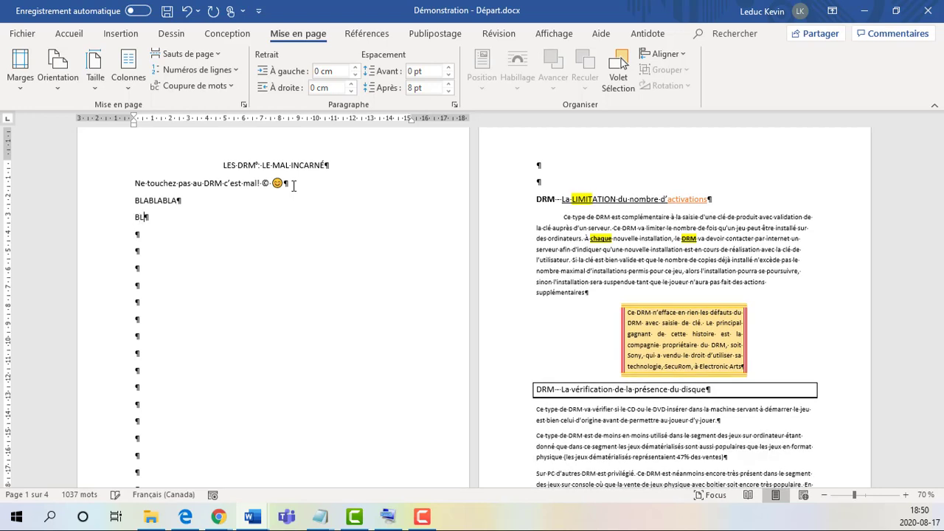
key(Return)
text(BLABLABLA)
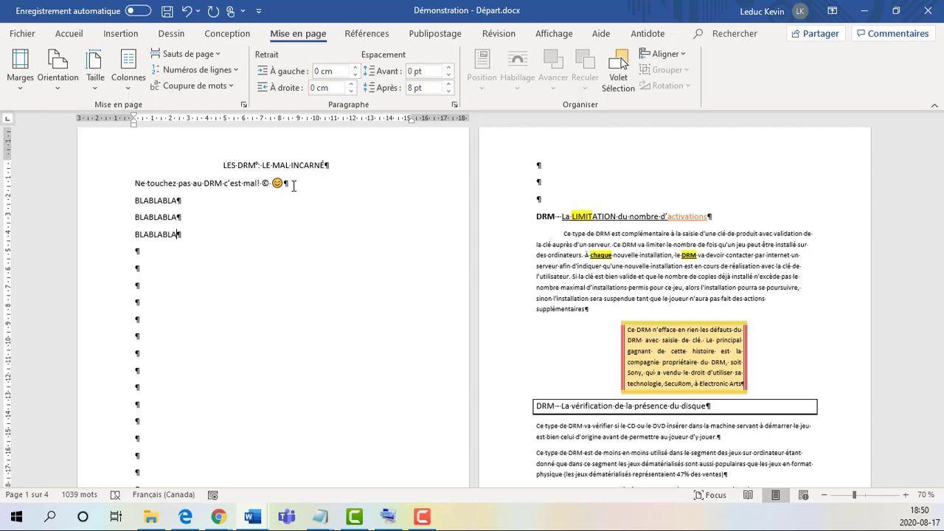
Delete the three empty paragraphs above the "La LIMITATION du nombre d'activations" heading on page 2.
scroll(293, 186, down, 1)
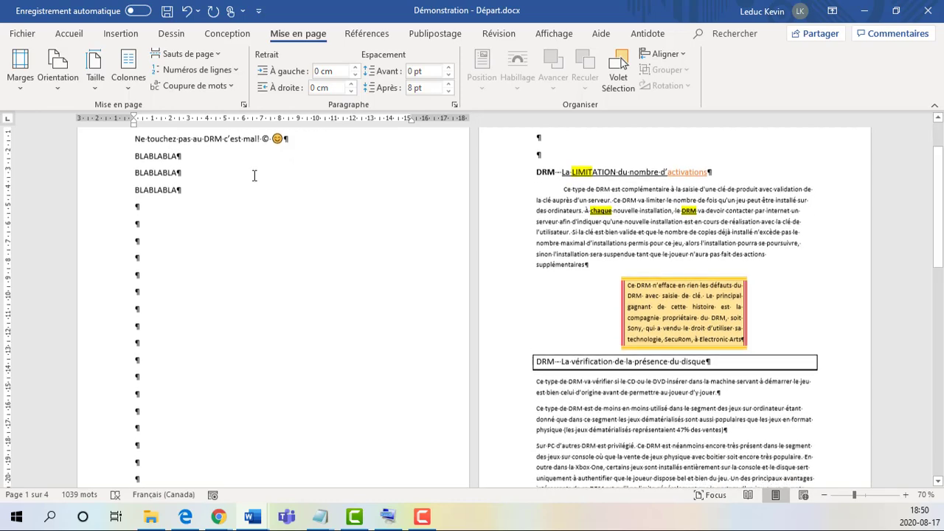
drag(136, 205, 542, 205)
scroll(184, 236, down, 3)
scroll(179, 381, up, 4)
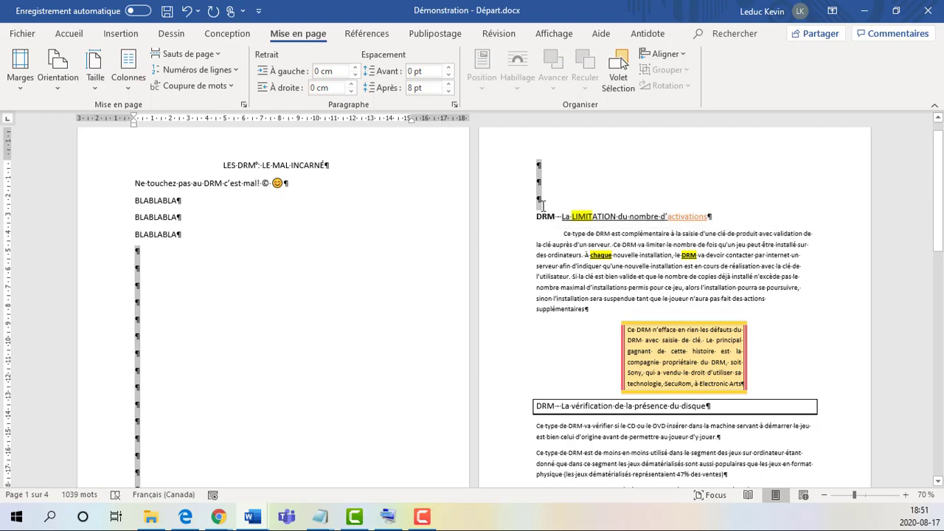
click(542, 204)
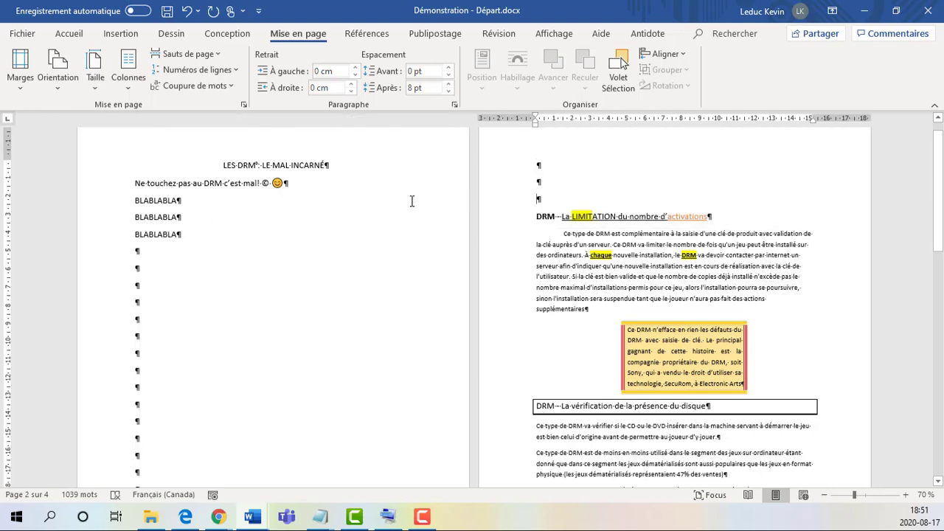
click(536, 217)
drag(543, 197, 538, 165)
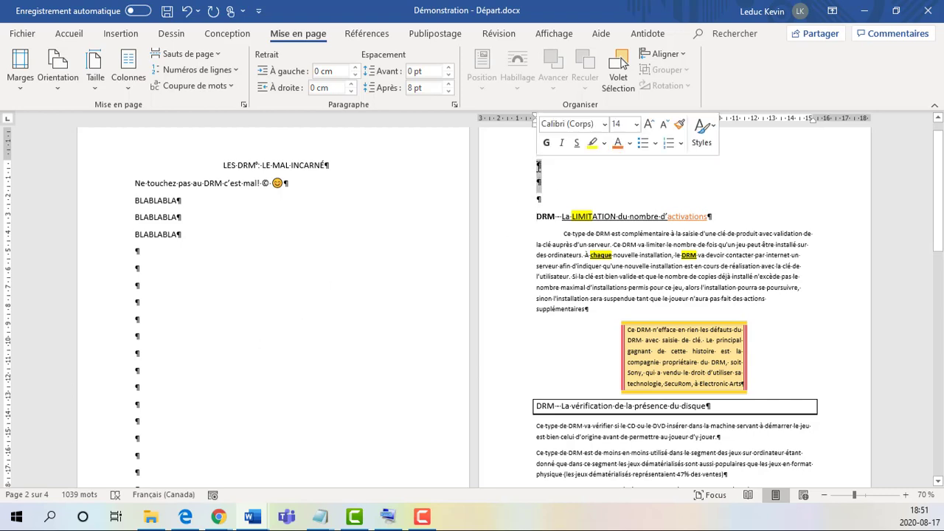
key(Delete)
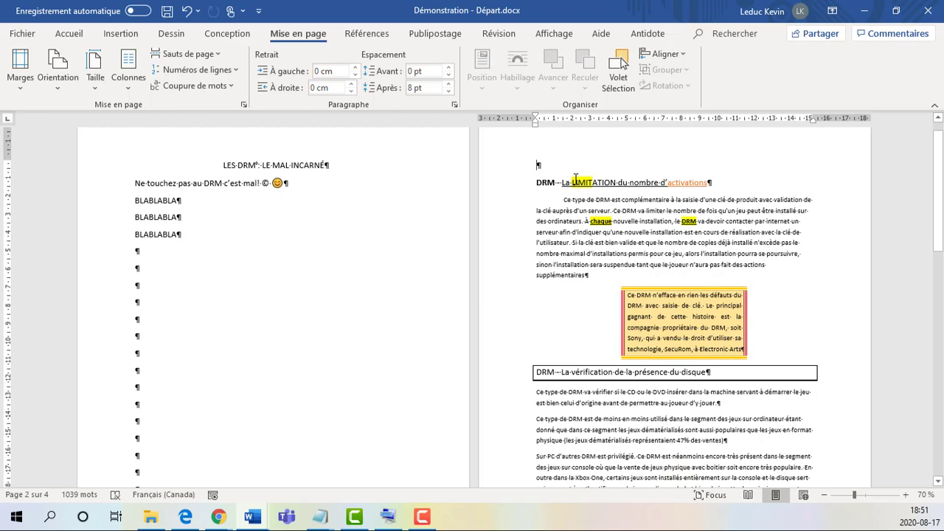
key(Delete)
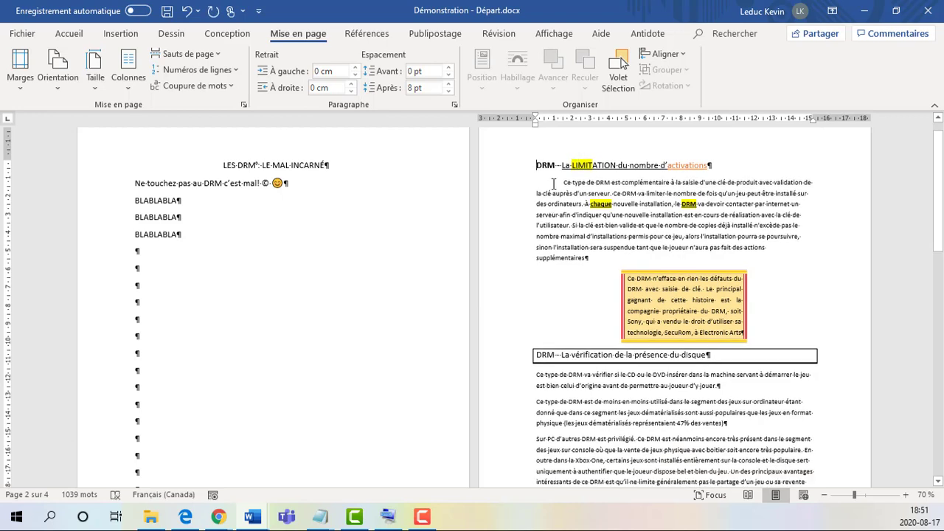
Delete the three "BLABLABLA" paragraphs together with all the empty paragraphs before the "La LIMITATION du nombre d'activations" heading.
scroll(179, 236, down, 1)
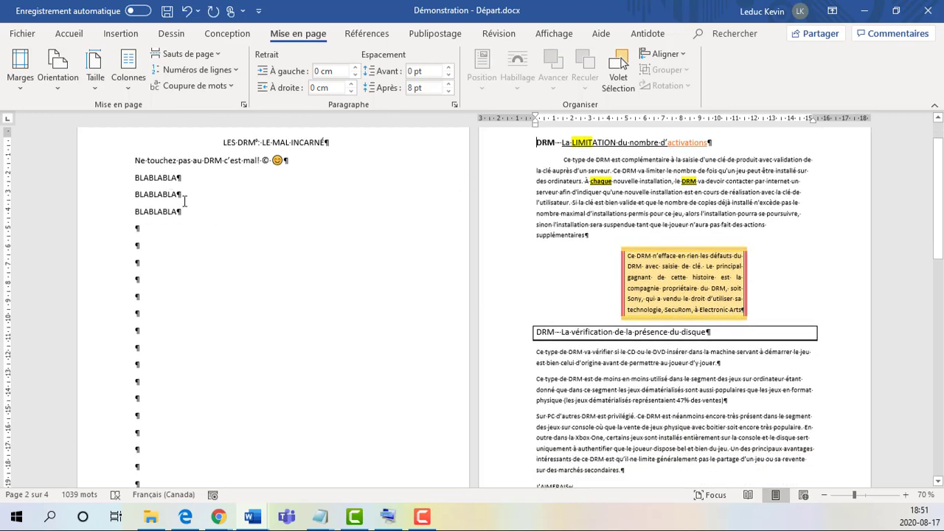
drag(184, 208, 119, 176)
scroll(533, 181, up, 2)
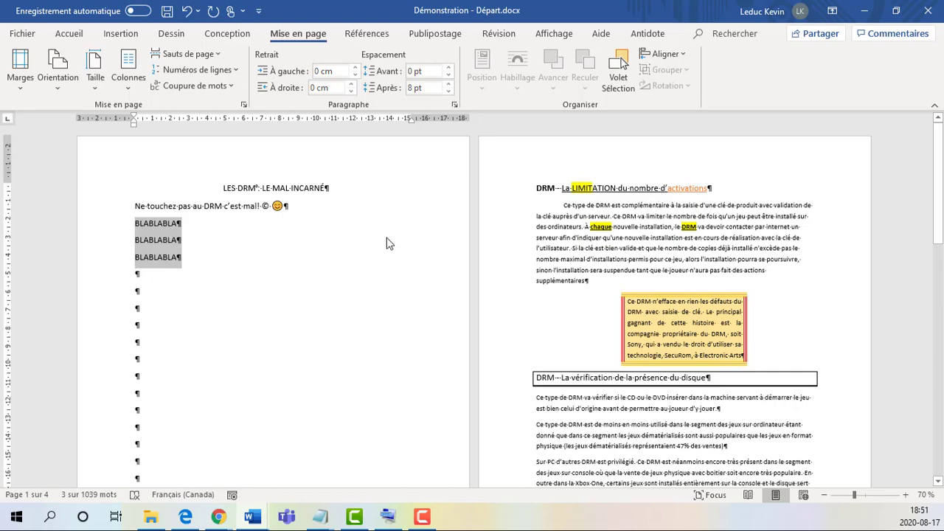
ctrl+scroll(387, 238, up, 1)
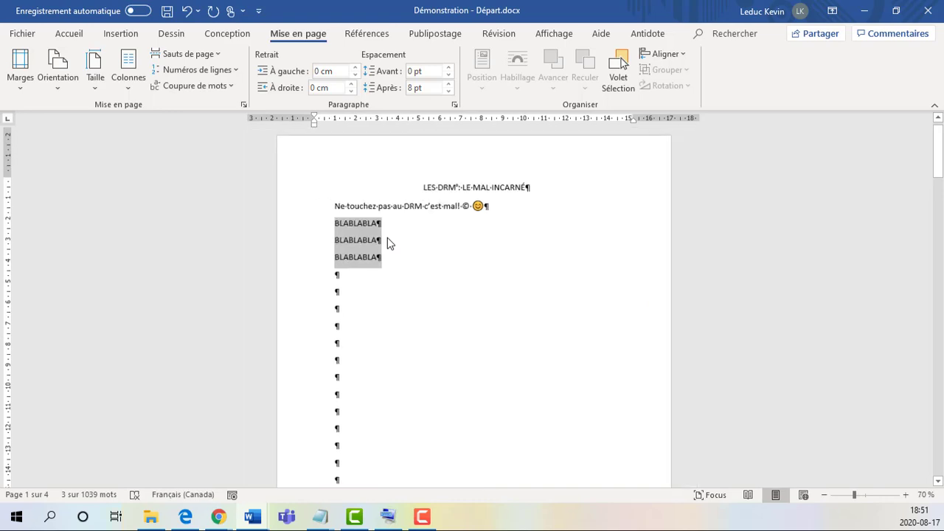
ctrl+scroll(387, 237, down, 1)
scroll(354, 240, down, 1)
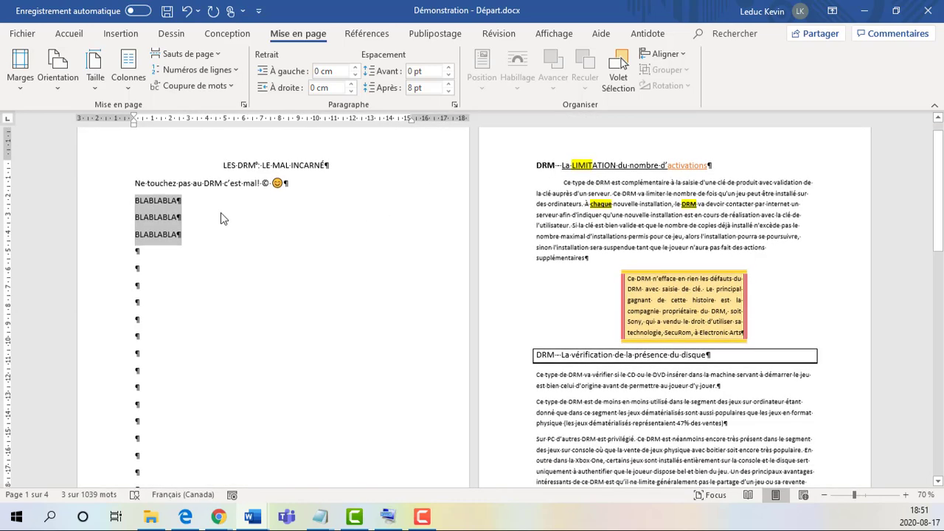
click(210, 214)
drag(134, 200, 175, 442)
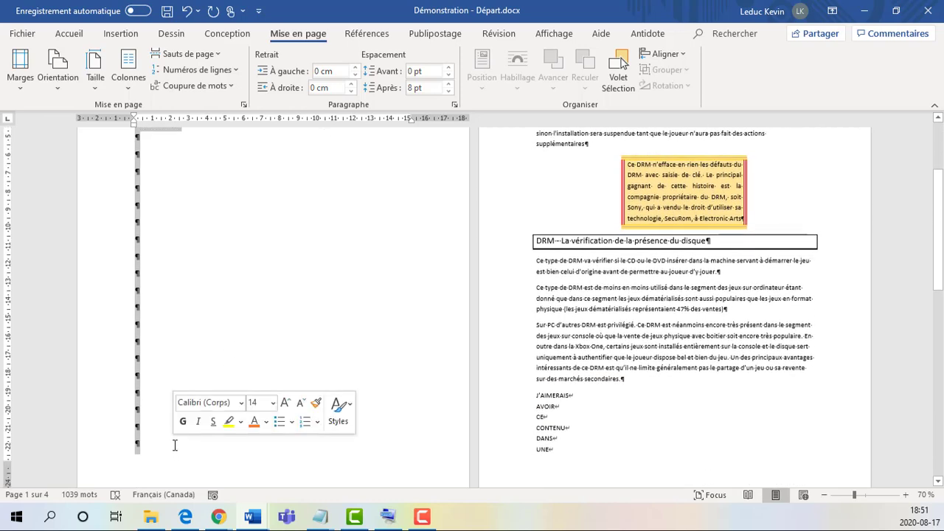
key(Delete)
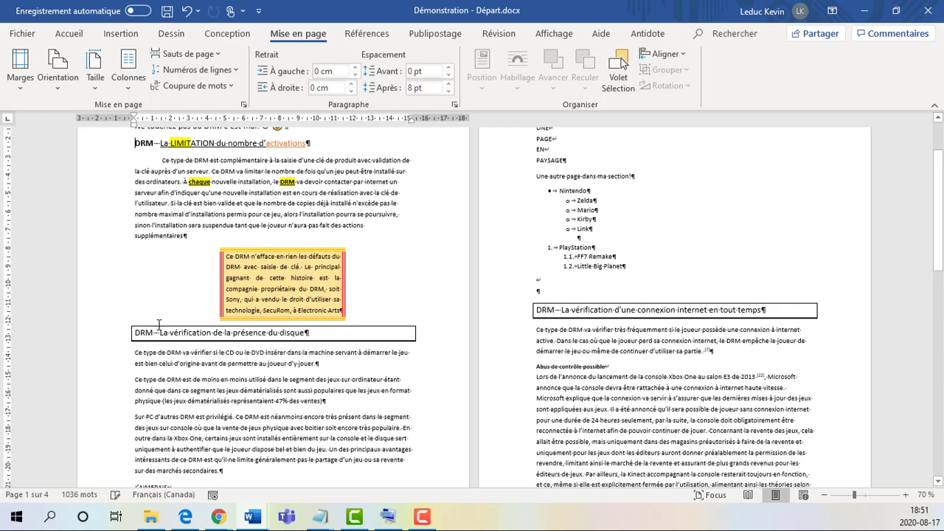
Insert a page break (Saut de page) immediately before the heading "DRM - La LIMITATION du nombre d'activations".
scroll(238, 212, up, 2)
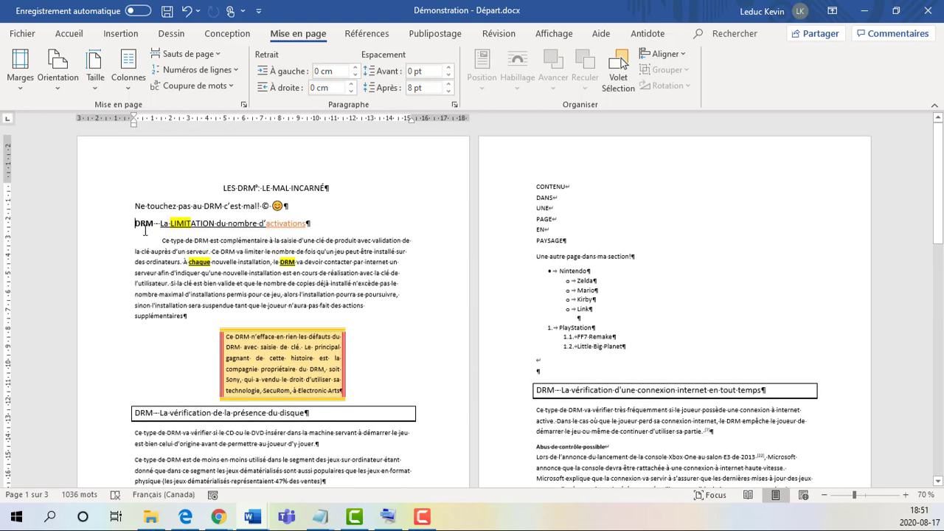
click(135, 224)
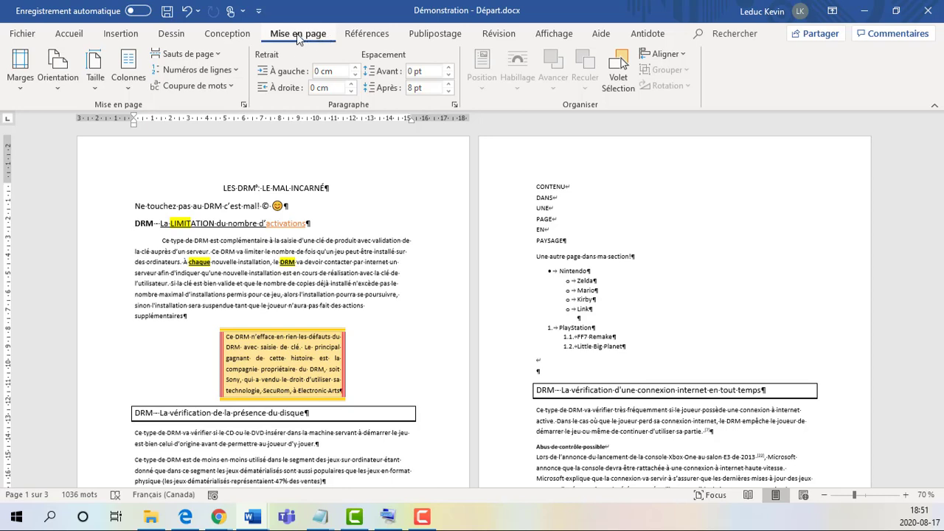
click(218, 56)
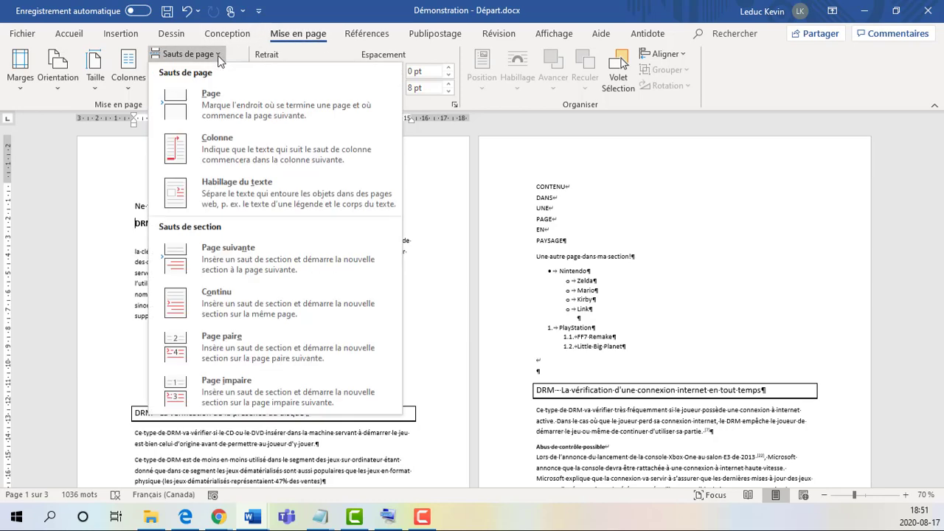
click(231, 100)
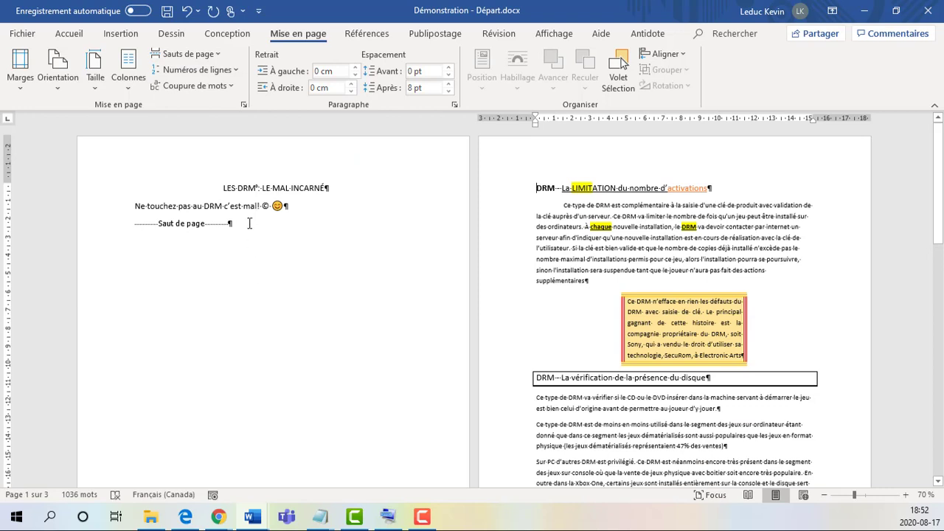
Add two "BLABLABLA" paragraphs between the line "Ne touchez pas au DRM c'est mal!" and the page break.
drag(244, 224, 136, 225)
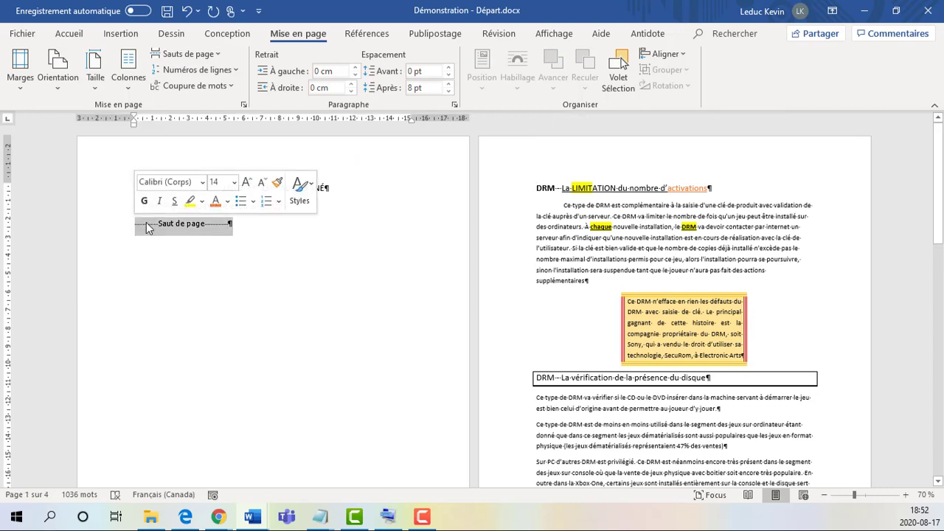
click(542, 188)
click(319, 205)
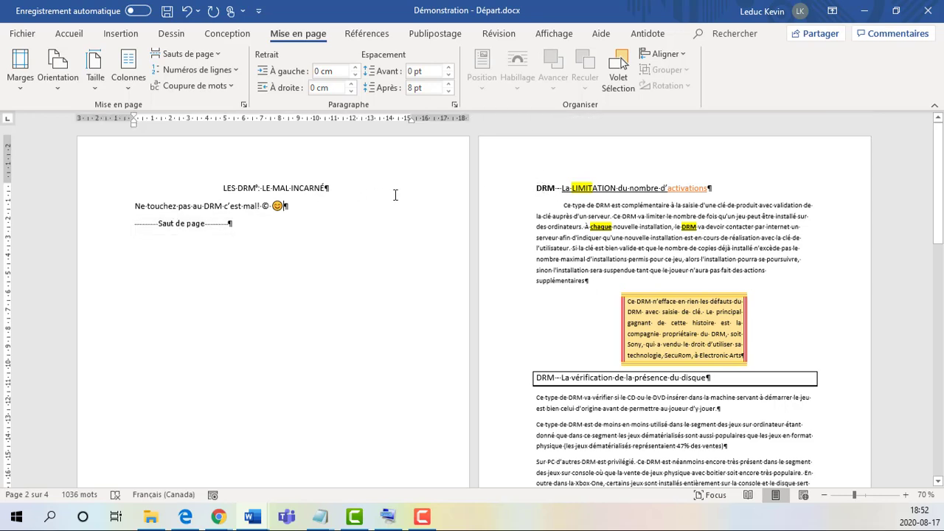
key(Return)
text(BLABLABLA)
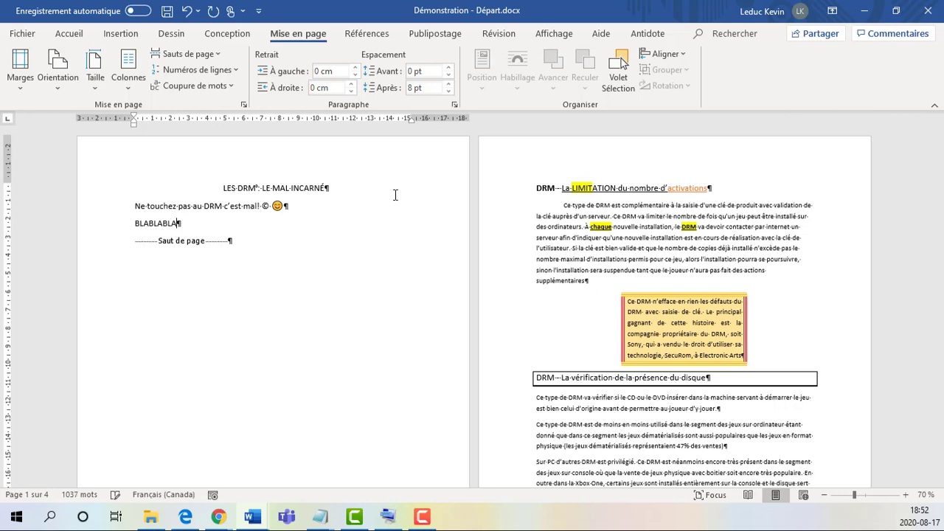
key(Return)
text(BLABLABLA)
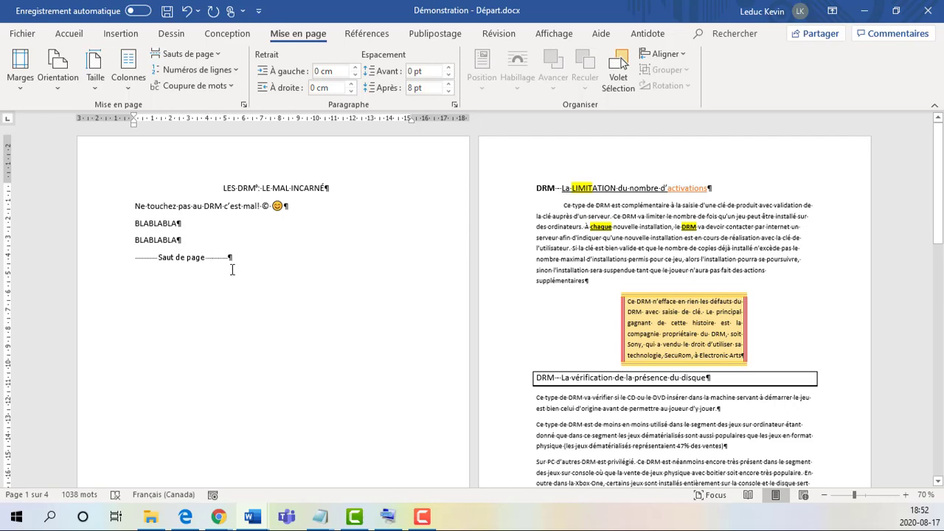
Delete the page break below the "BLABLABLA" paragraphs and undo the deletion.
key(BackSpace)
key(ctrl+z)
key(Delete)
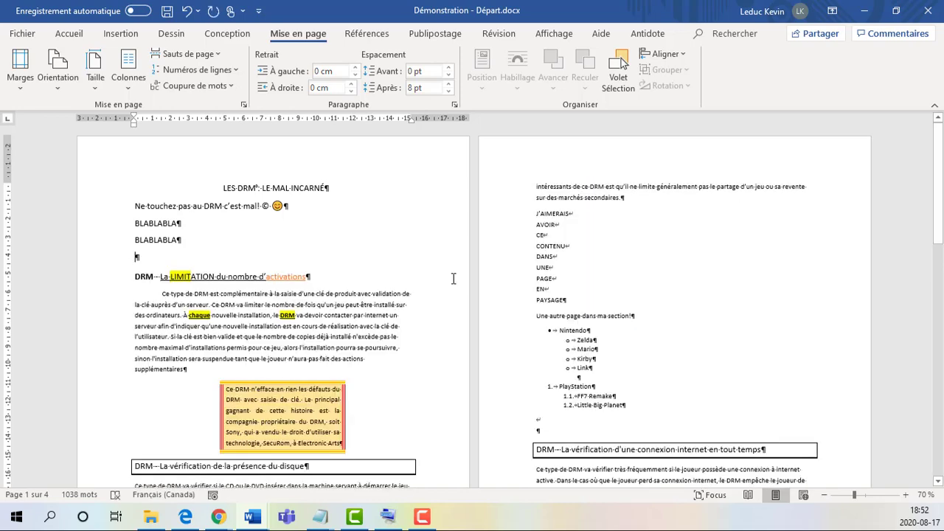
key(ctrl+z)
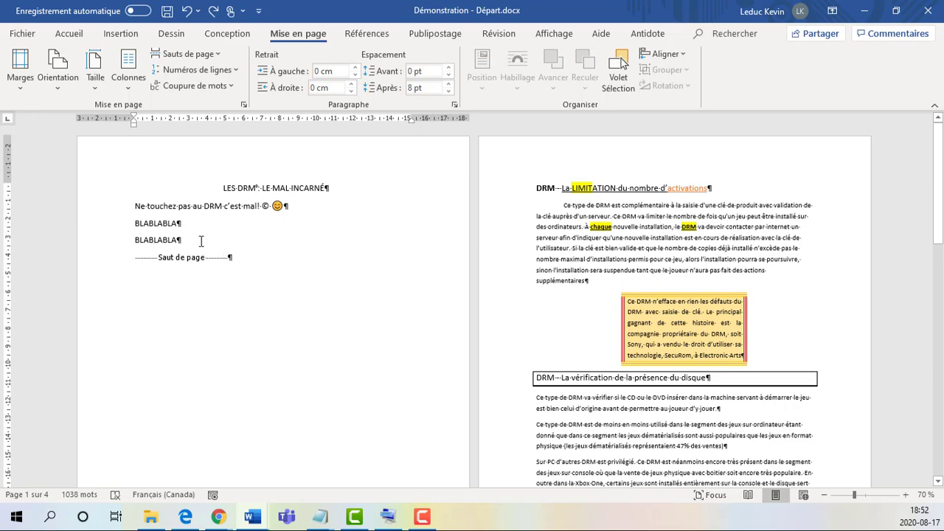
Delete the two "BLABLABLA" paragraphs above the first page break.
drag(177, 241, 116, 225)
key(Delete)
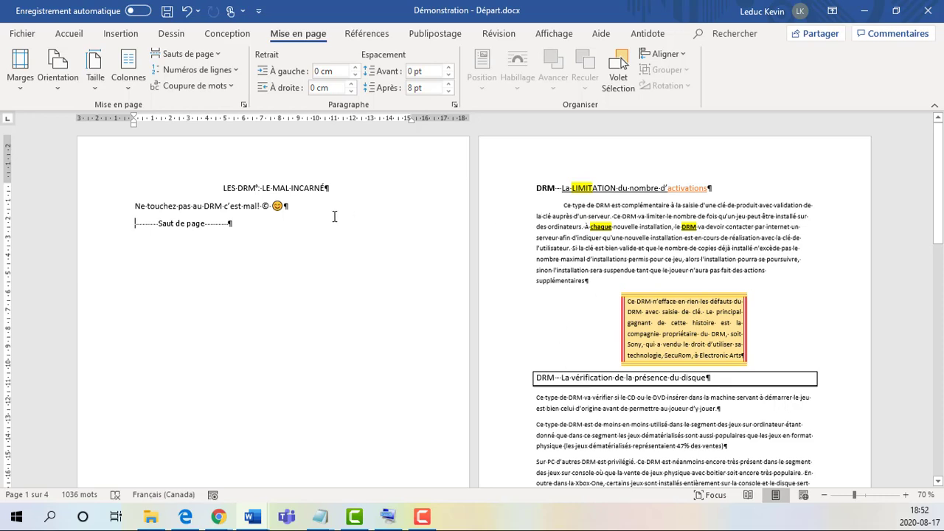
Examine the title page and its page break up close, along with the start of the "La LIMITATION du nombre d'activations" page.
drag(217, 188, 284, 209)
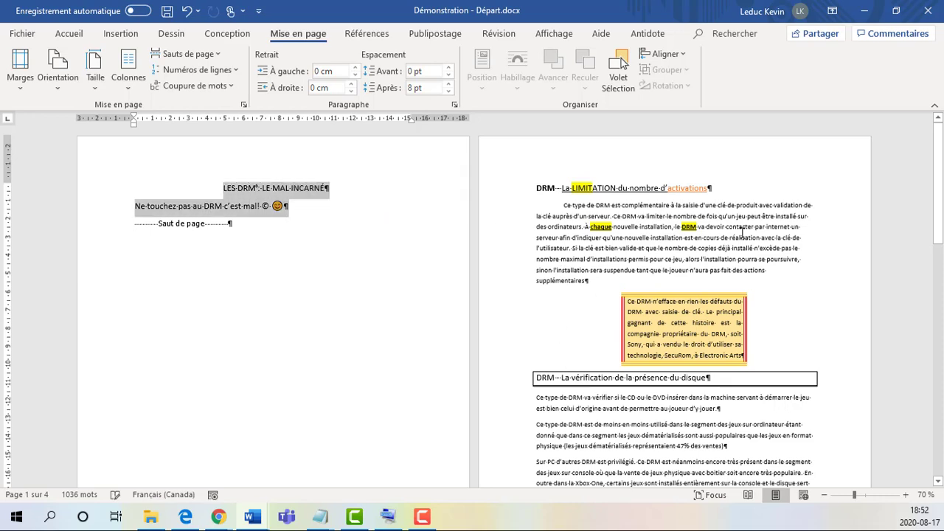
scroll(742, 232, down, 2)
scroll(627, 272, up, 2)
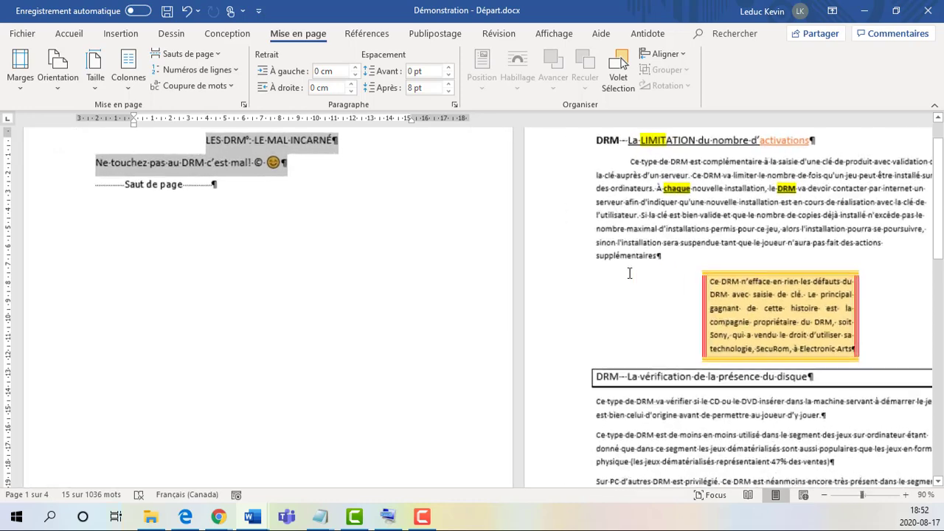
scroll(519, 302, down, 8)
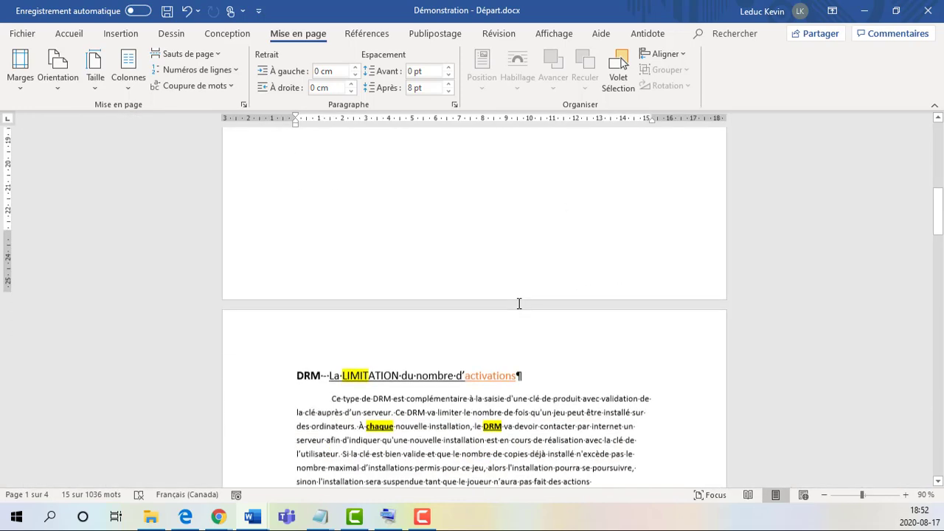
scroll(518, 303, down, 4)
scroll(511, 324, up, 2)
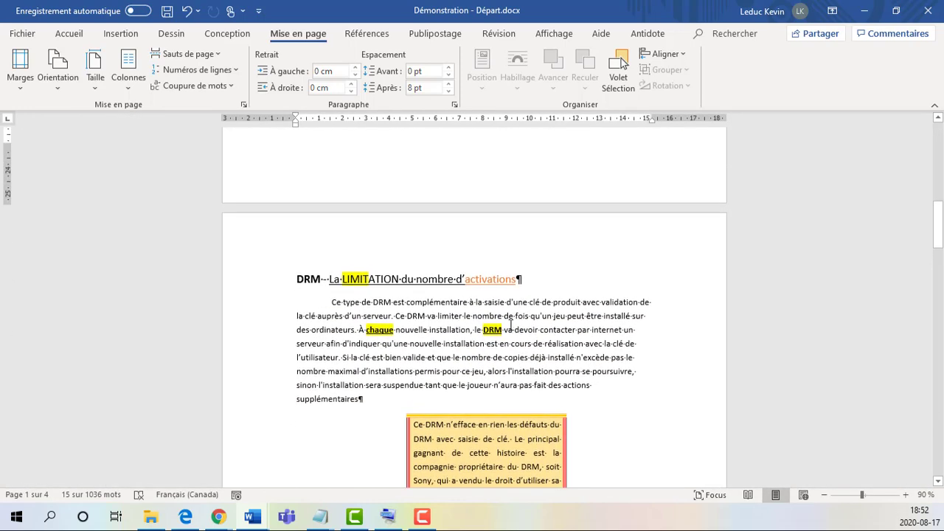
scroll(511, 324, up, 10)
click(406, 287)
scroll(406, 321, up, 2)
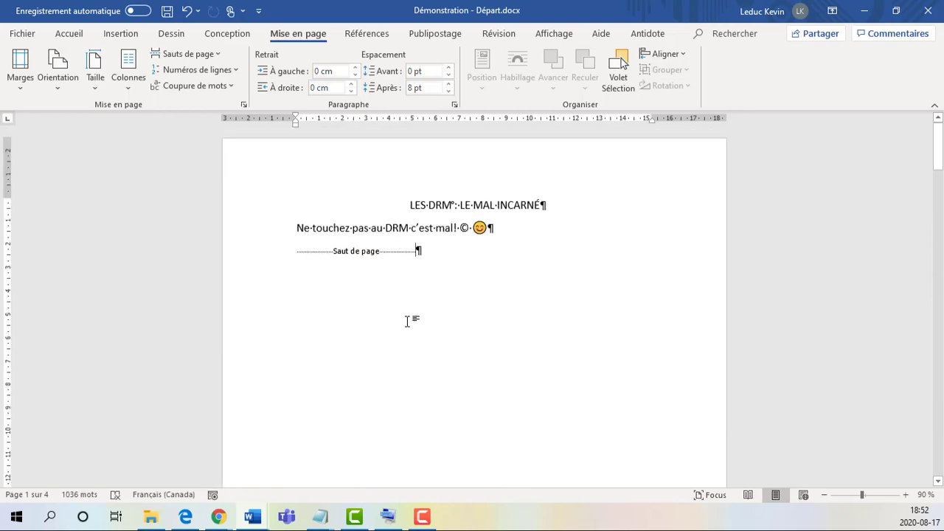
scroll(407, 322, down, 10)
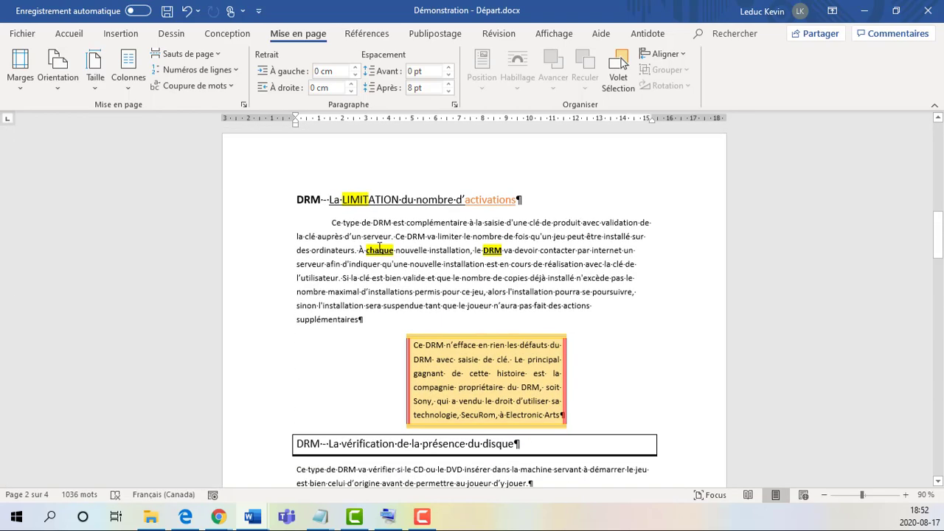
Insert a page break immediately before the line "J'AIMERAIS", after the paragraph ending in "sur des marchés secondaires.".
scroll(336, 232, down, 6)
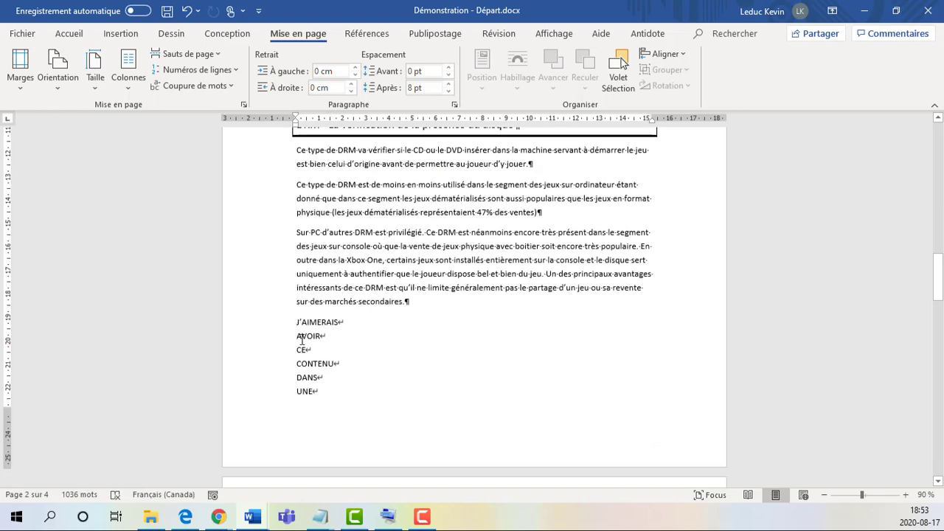
scroll(305, 384, down, 3)
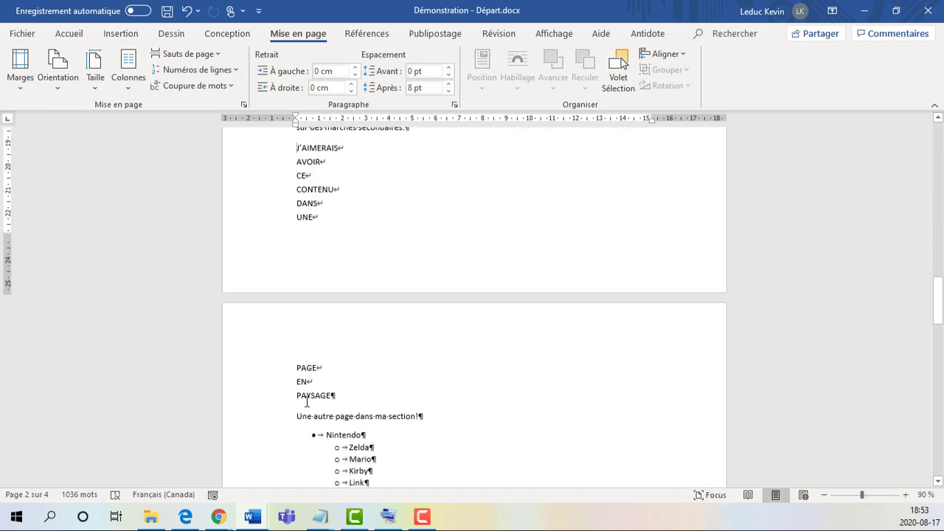
scroll(306, 402, up, 3)
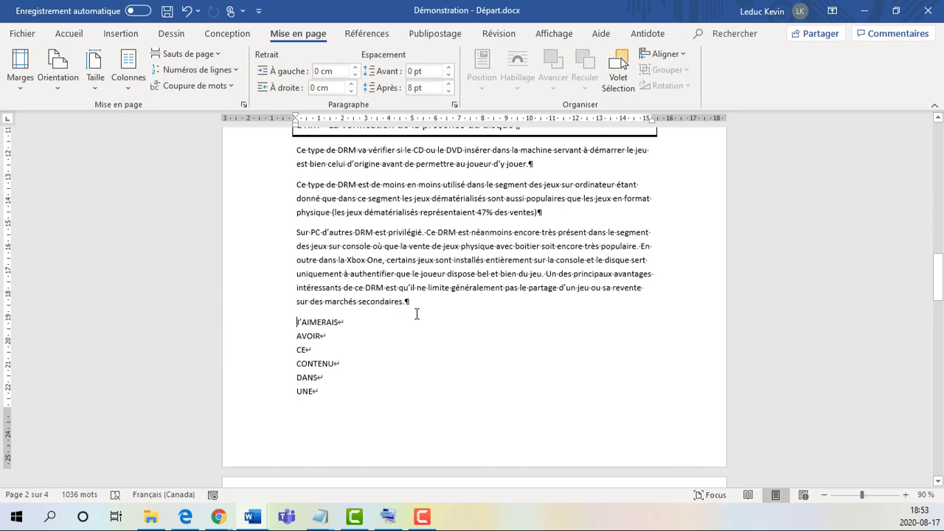
key(ctrl+Return)
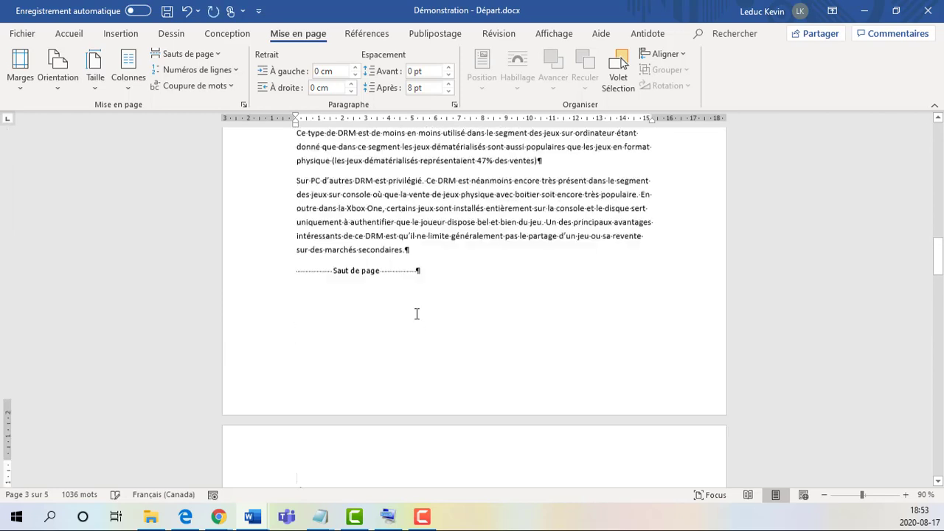
scroll(417, 314, down, 2)
scroll(389, 349, down, 3)
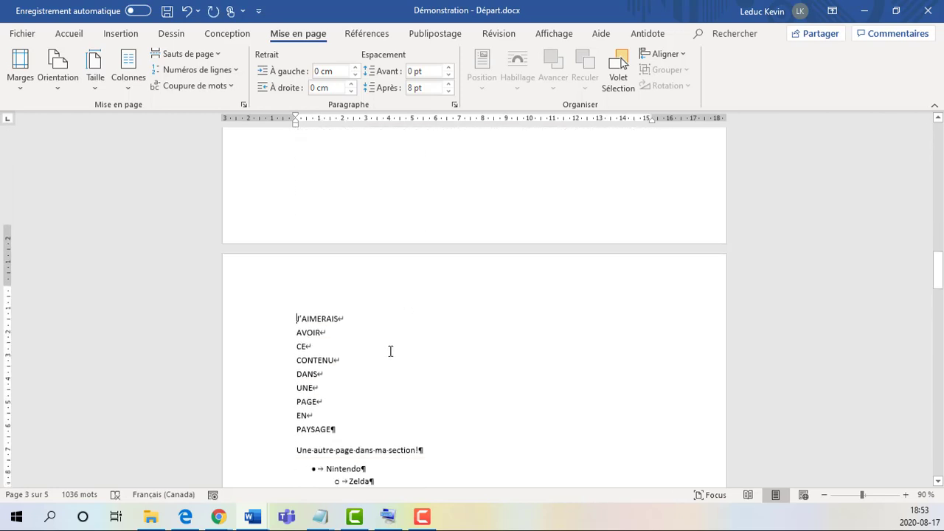
Review the page beginning with "J'AIMERAIS" and the available page and section break types (Sauts de page).
scroll(317, 332, up, 1)
scroll(312, 325, down, 2)
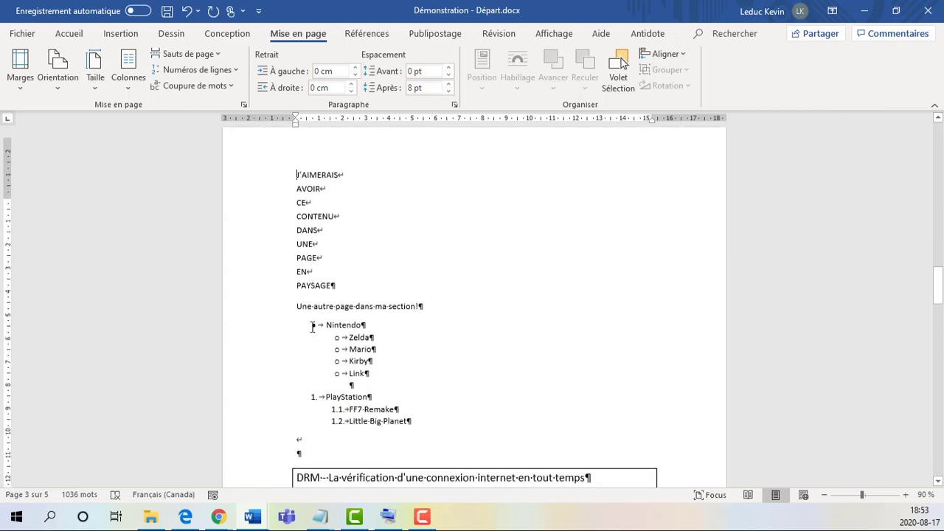
scroll(302, 329, up, 1)
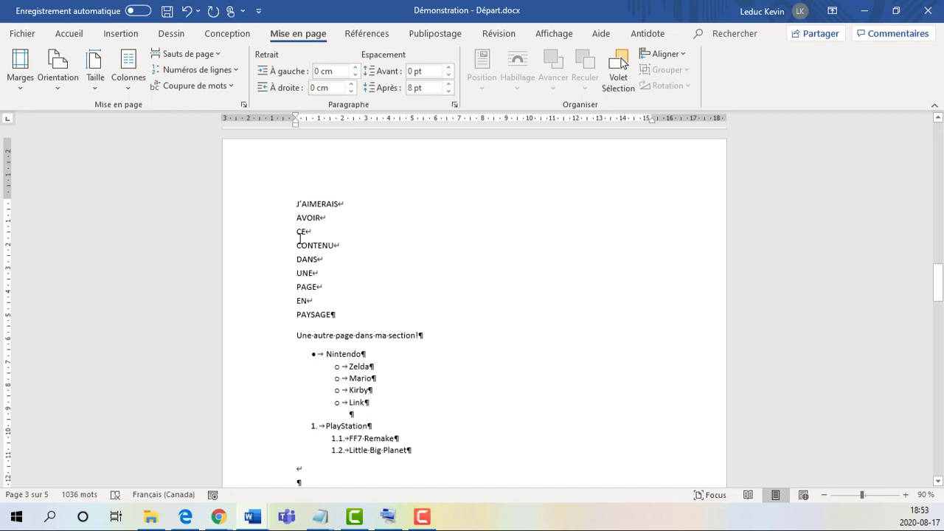
scroll(300, 238, down, 1)
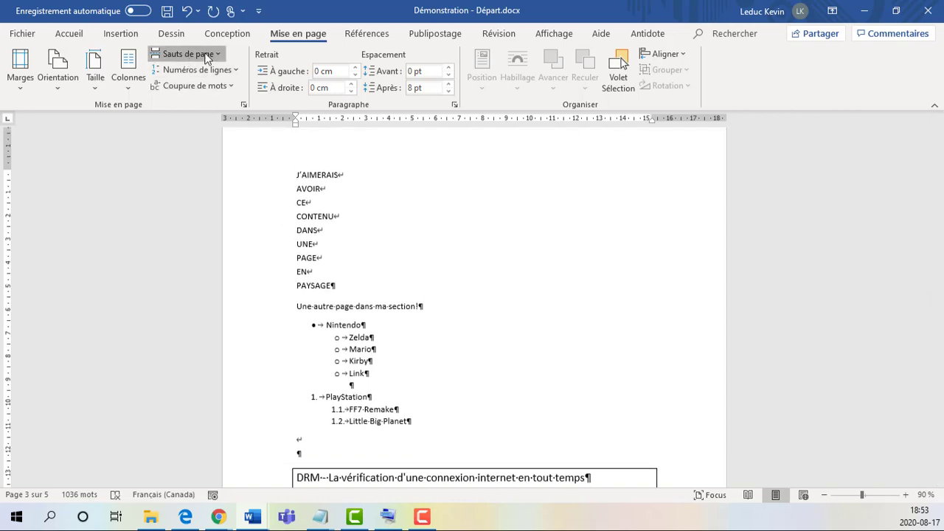
click(207, 59)
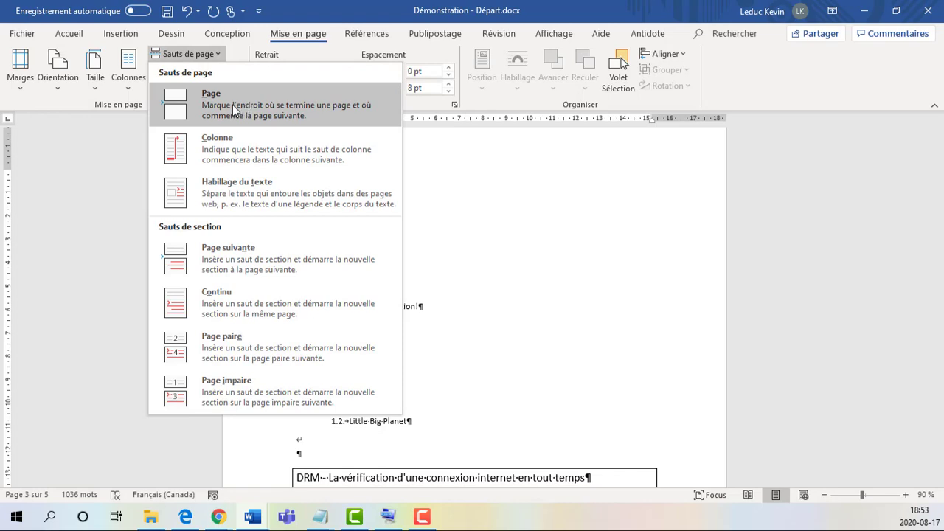
click(617, 244)
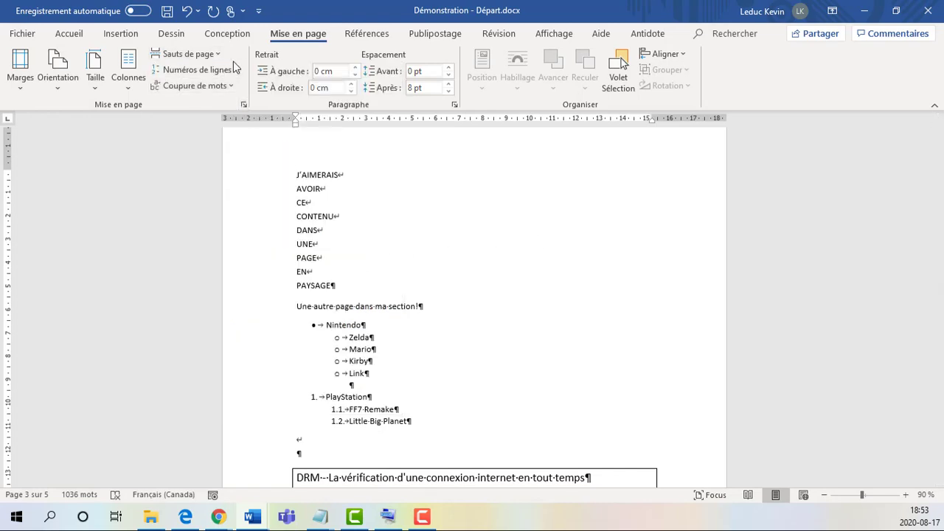
Insert a page break immediately before the line "Une autre page dans ma section!".
scroll(461, 318, down, 2)
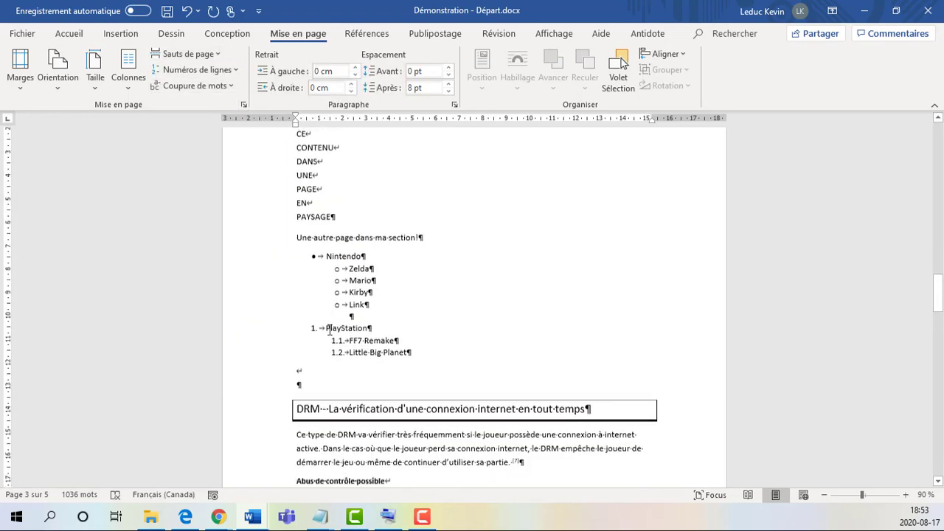
scroll(330, 331, down, 1)
scroll(298, 194, up, 2)
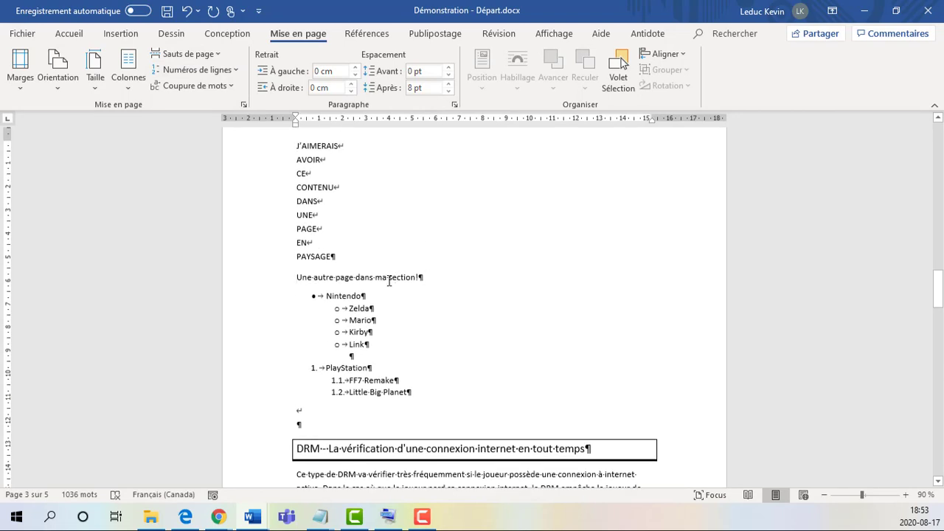
key(ctrl+Return)
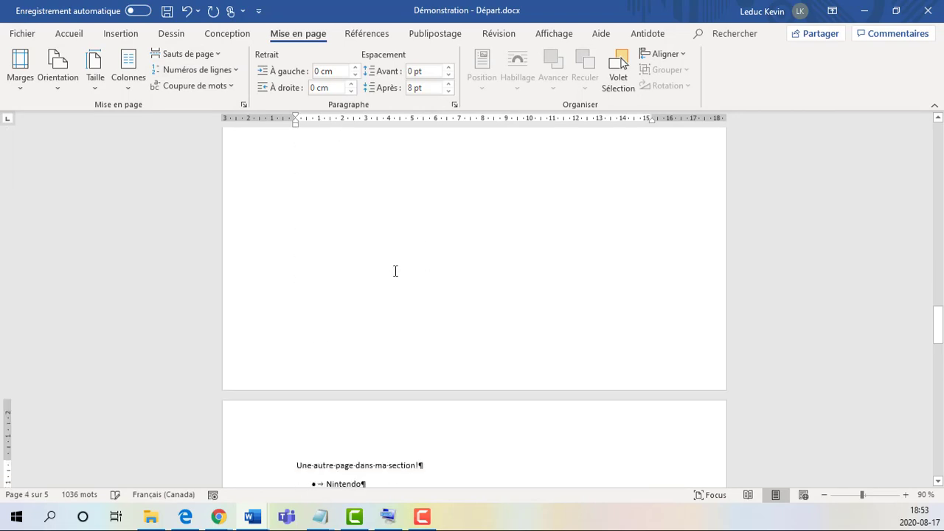
Insert a page break immediately before the heading "DRM - La vérification d'une connexion internet en tout temps".
scroll(395, 271, down, 6)
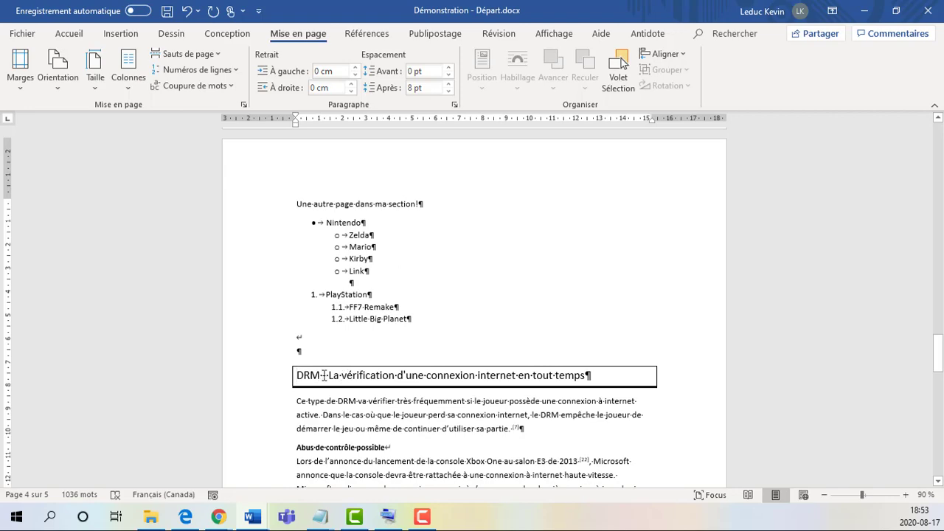
scroll(605, 377, down, 2)
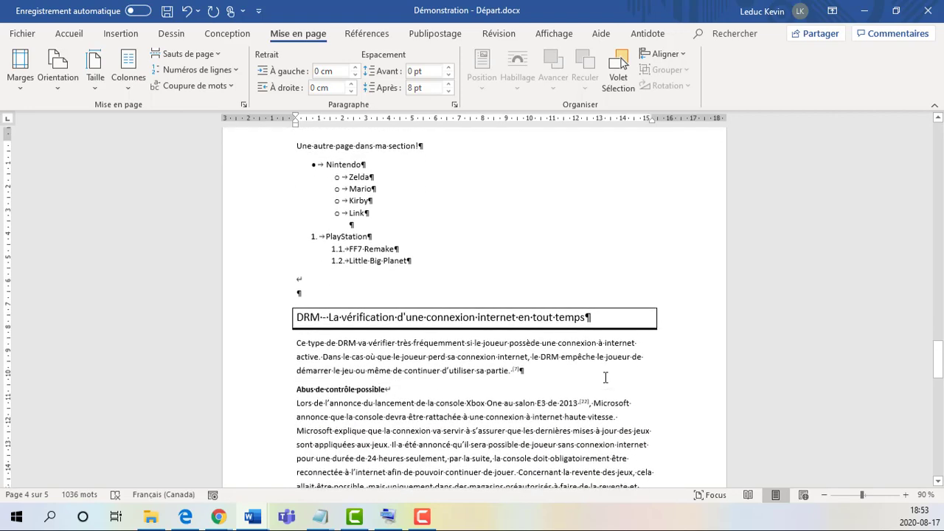
scroll(605, 377, down, 6)
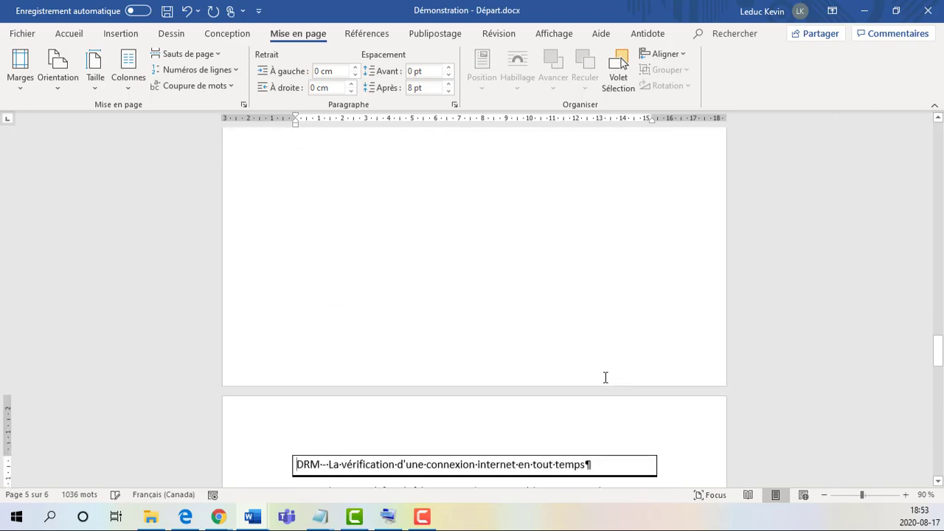
Insert another page break among the closing DRM headings at the end of page 5.
scroll(601, 376, down, 7)
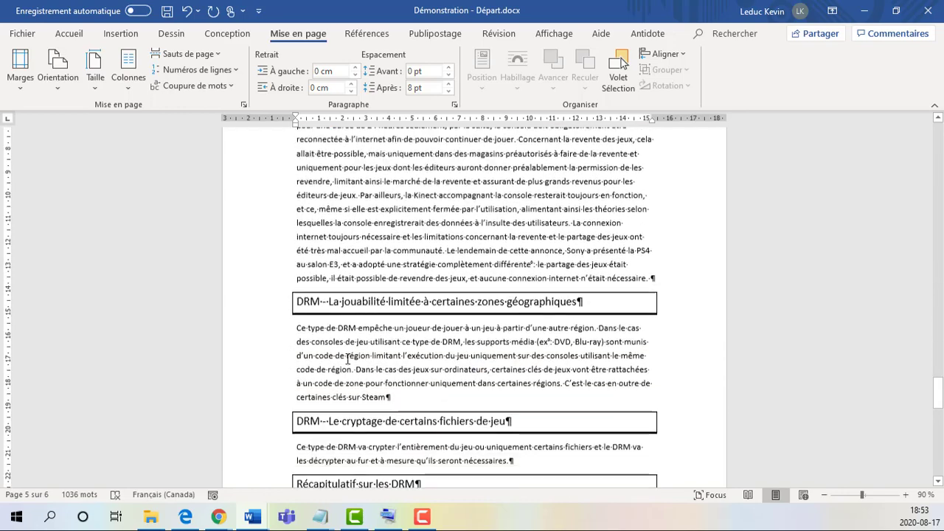
scroll(348, 359, up, 1)
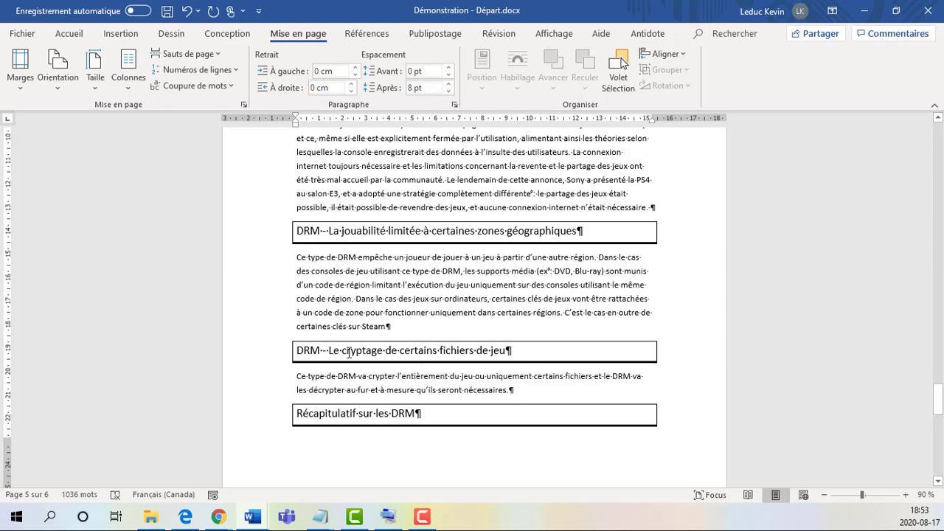
key(ctrl+Return)
Review the page breaks from the page with the Nintendo and PlayStation lists back to the title page.
drag(938, 418, 922, 316)
click(317, 380)
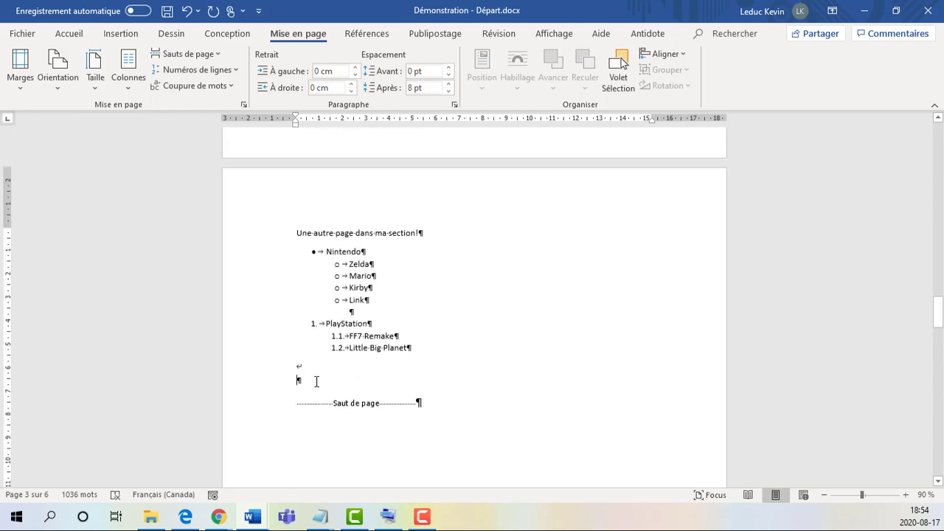
drag(936, 323, 916, 327)
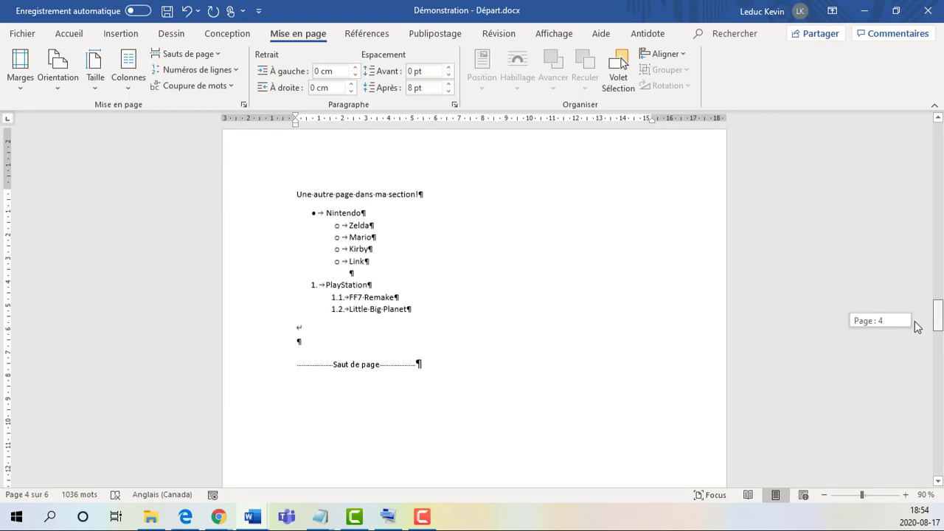
drag(916, 327, 937, 137)
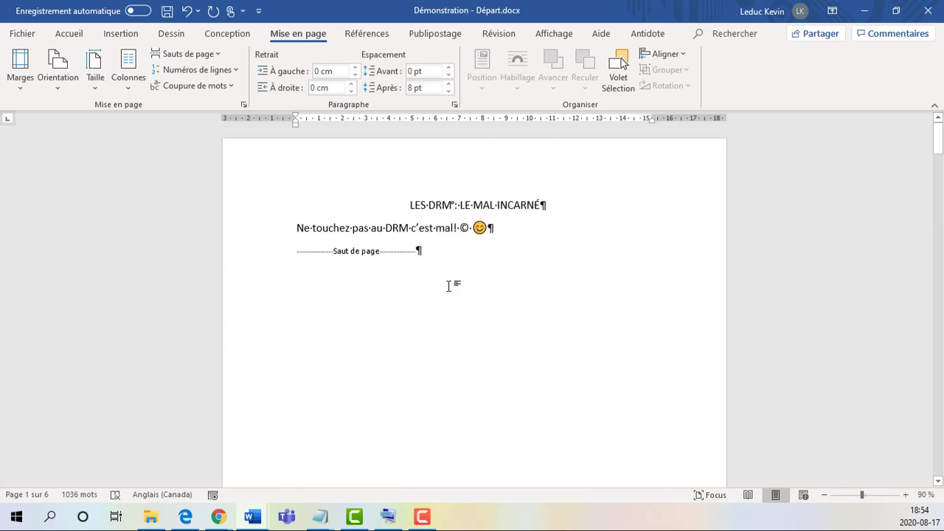